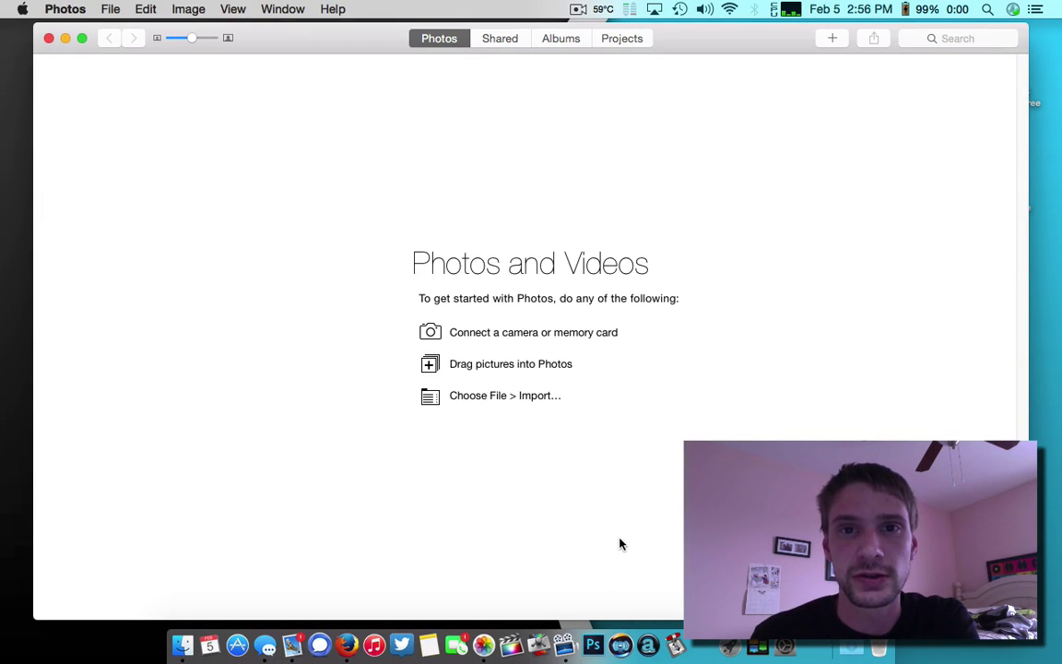
# Step: Reveal the OS X 10.10.3 build number in About This Mac, then close that overview window
pyautogui.click(23, 9)
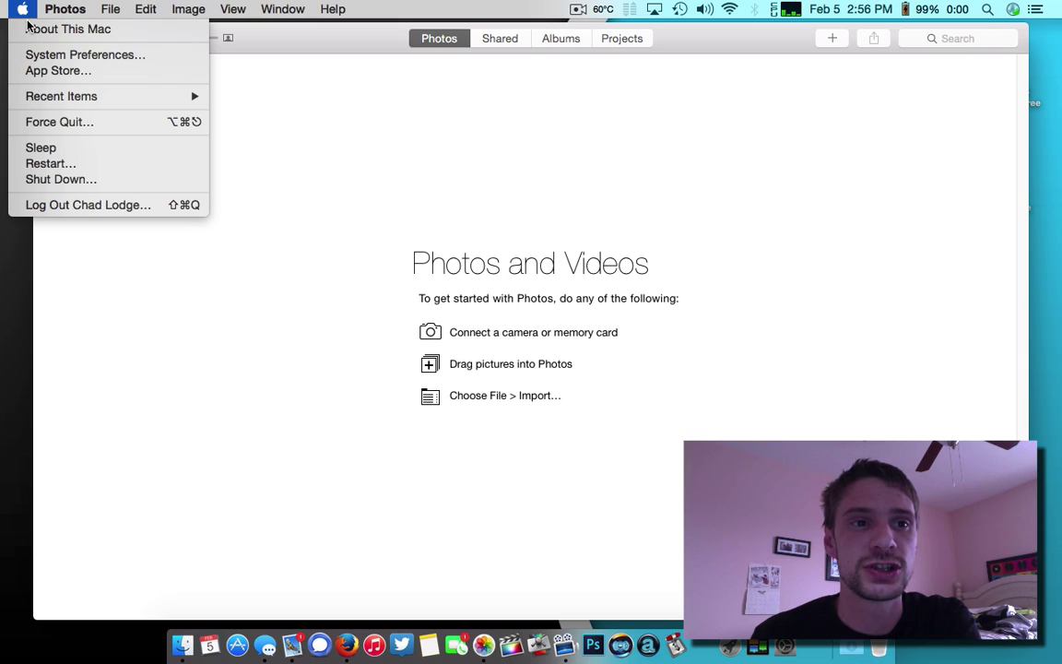
pyautogui.click(46, 29)
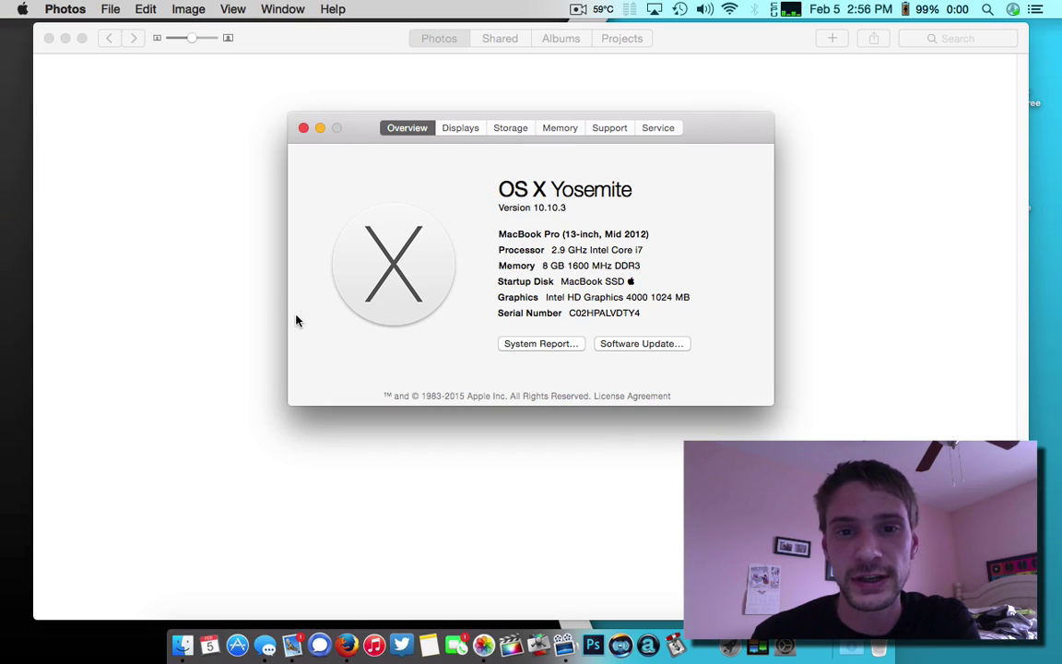
pyautogui.click(552, 208)
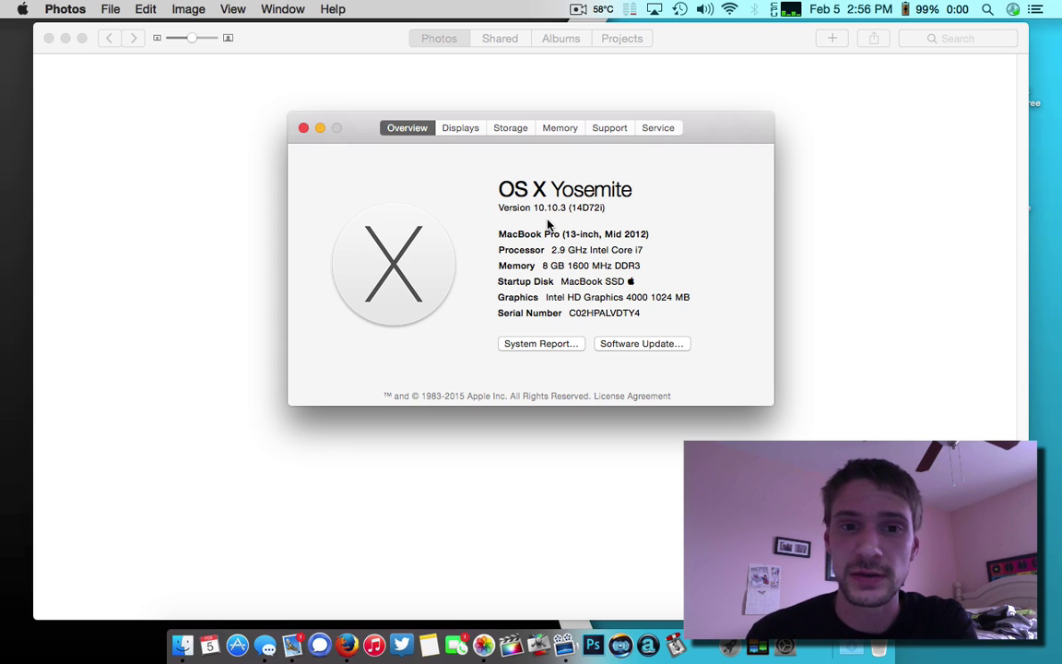
pyautogui.click(304, 128)
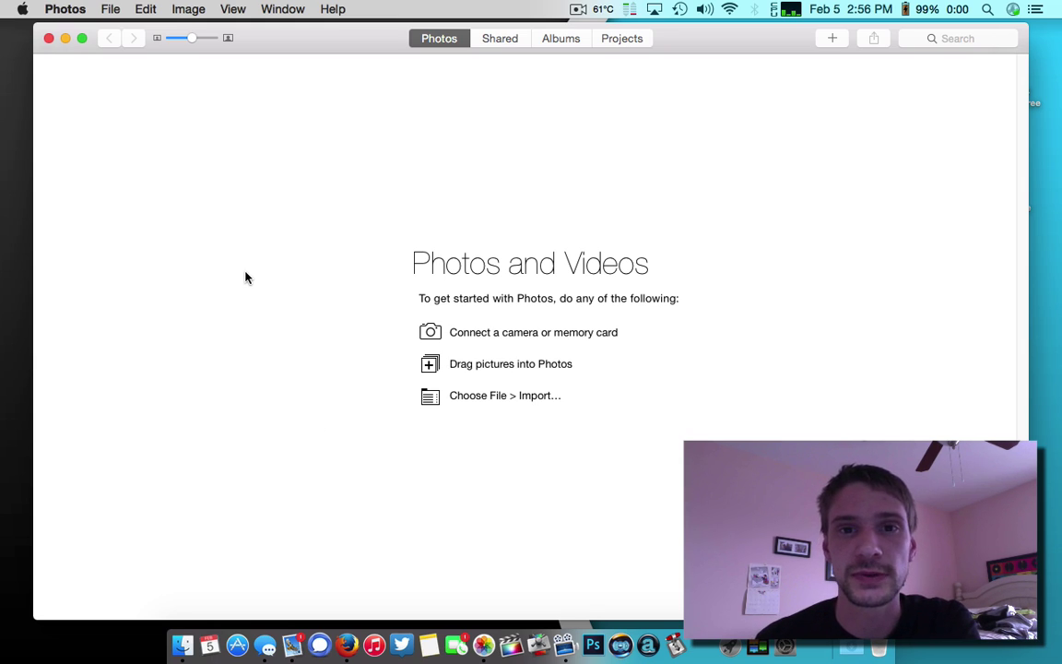
# Step: Minimize the Photos window, view Notification Center's Today widgets, then dismiss them to the desktop
pyautogui.click(63, 39)
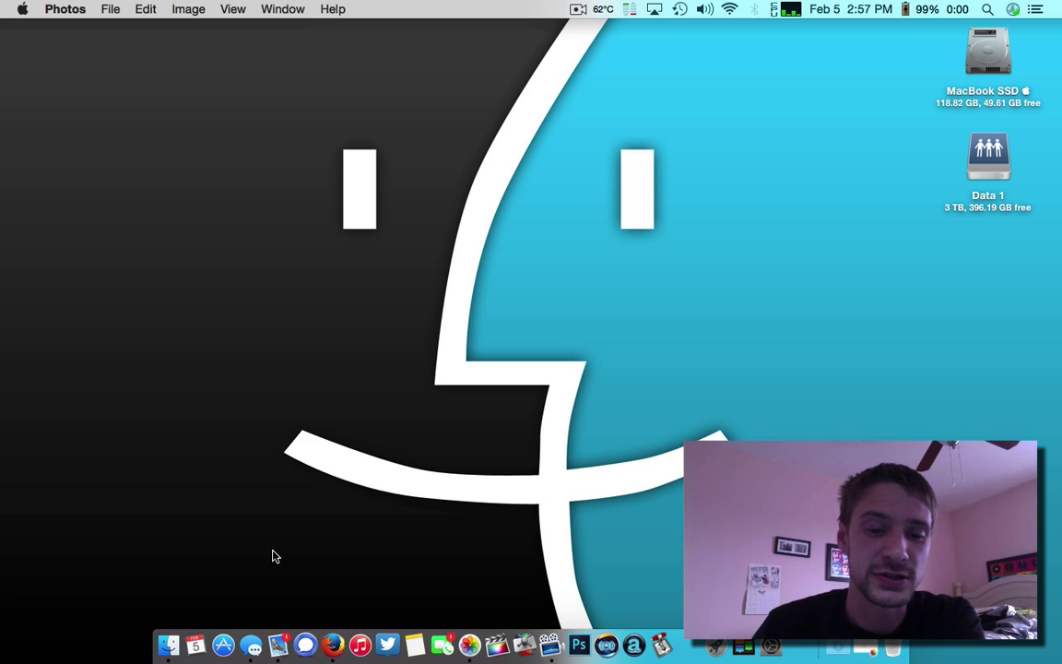
pyautogui.click(359, 635)
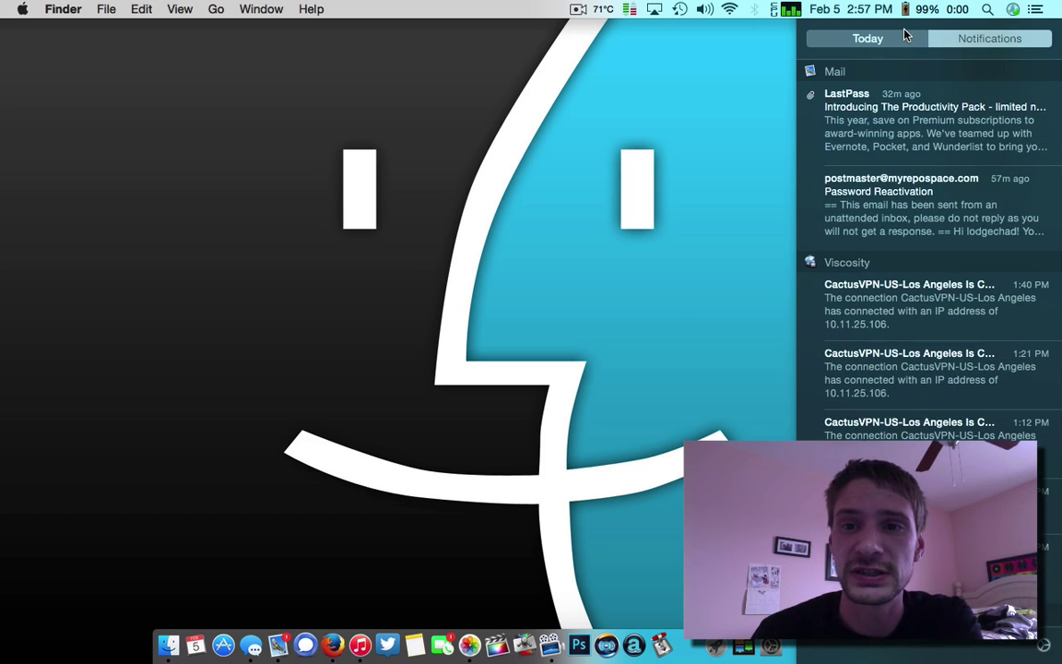
pyautogui.click(901, 35)
pyautogui.scroll(-5, 899, 277)
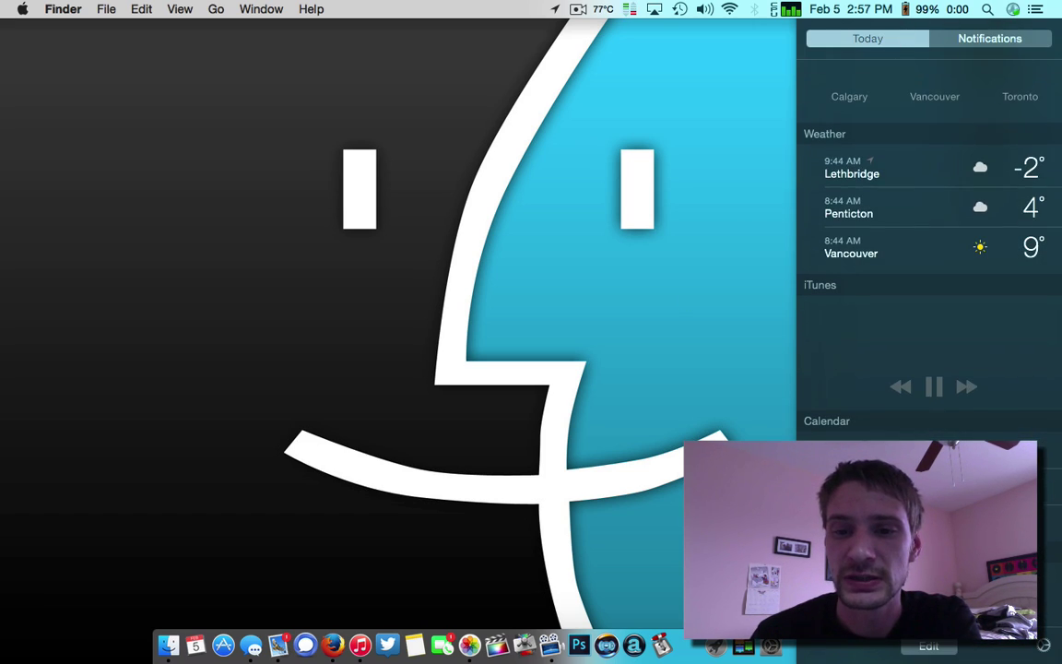
pyautogui.click(583, 402)
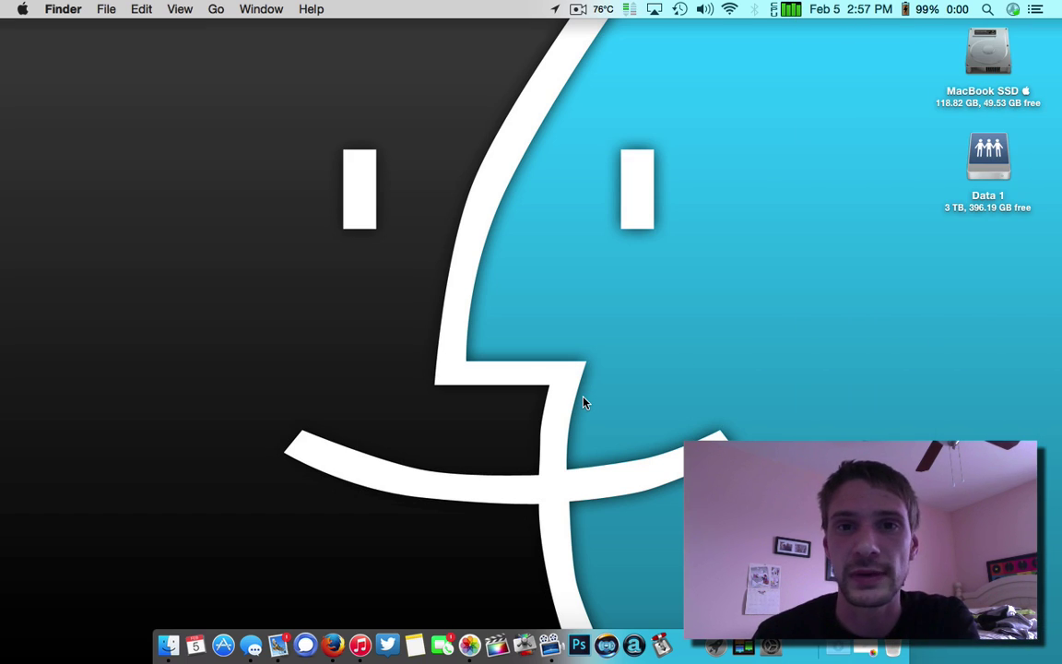